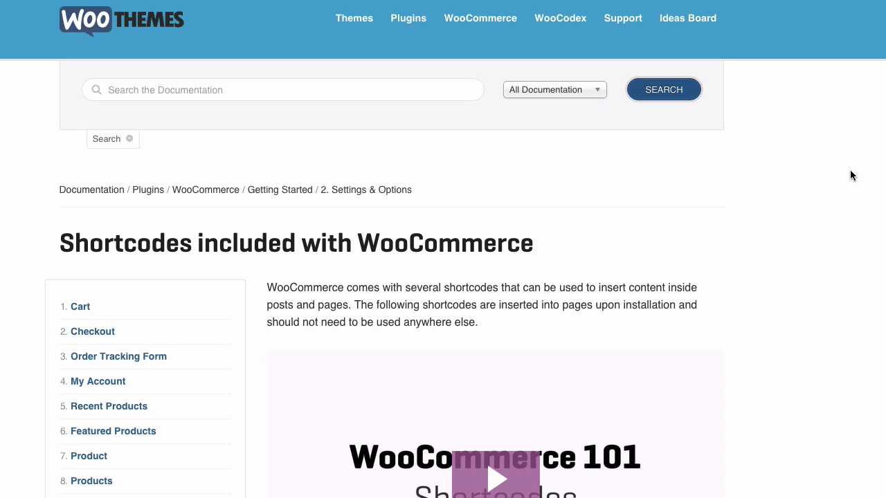
# Step: Scroll the WooThemes shortcodes documentation down past the shortcode lists to the Cart section
pyautogui.scroll(-7, 850, 170)
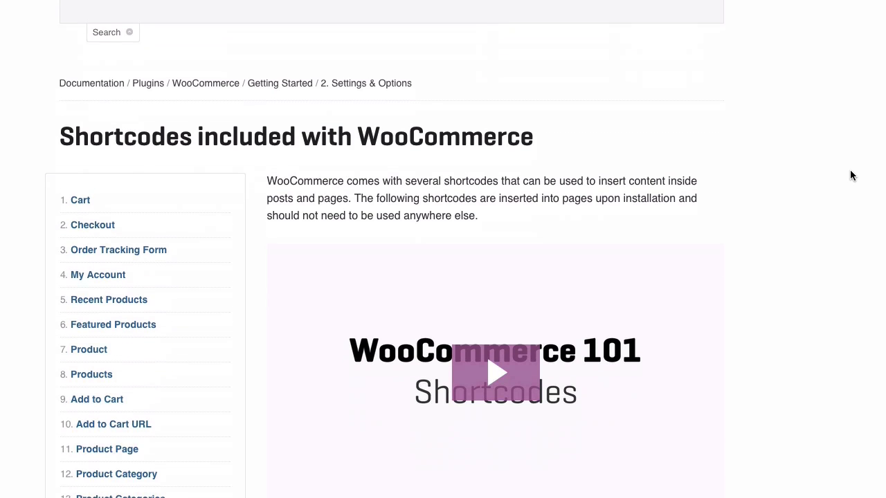
pyautogui.scroll(-10, 850, 171)
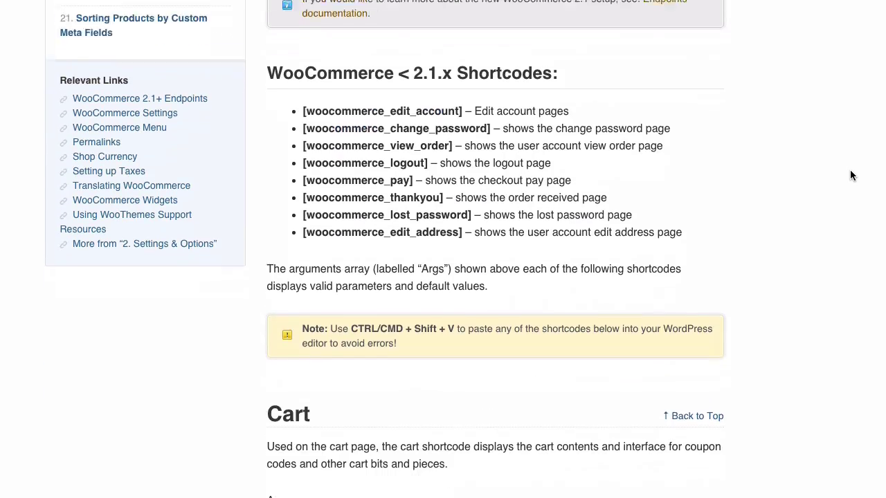
pyautogui.scroll(-2, 851, 175)
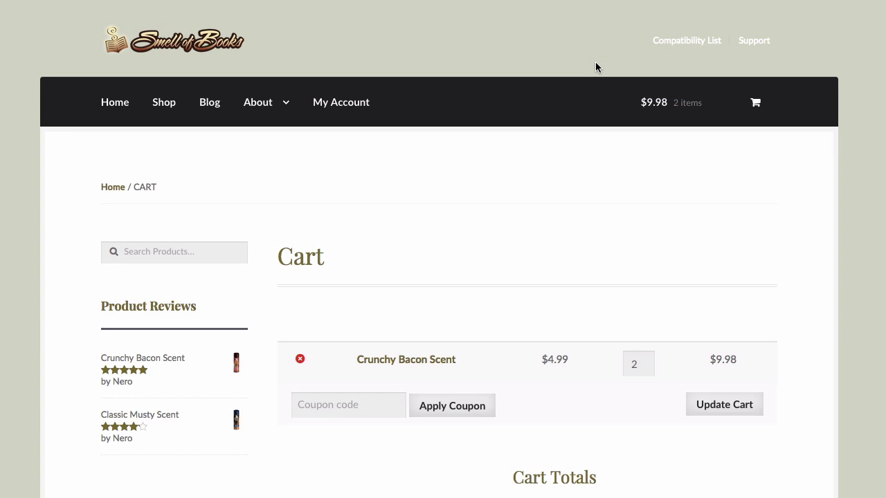
pyautogui.scroll(-2, 558, 179)
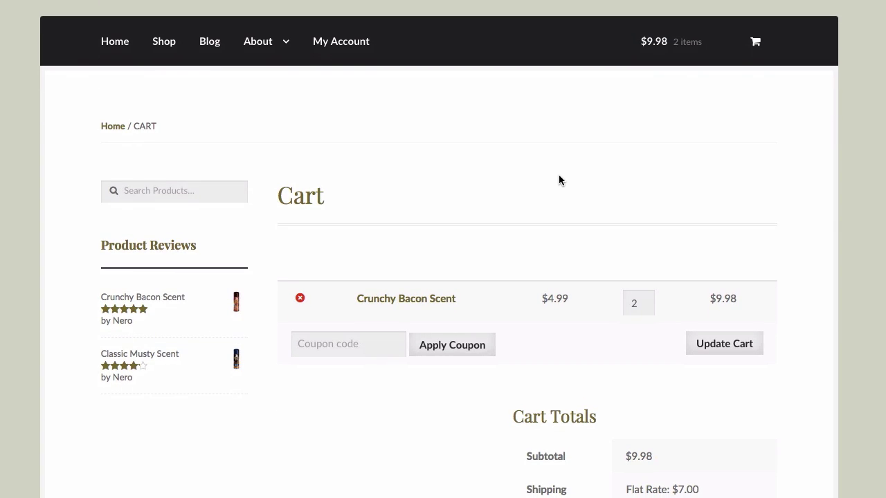
pyautogui.scroll(-2, 710, 263)
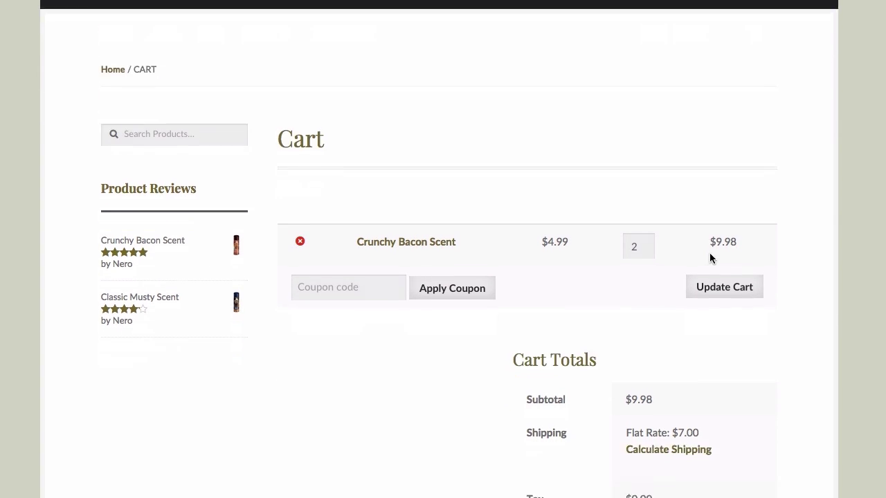
pyautogui.scroll(2, 790, 243)
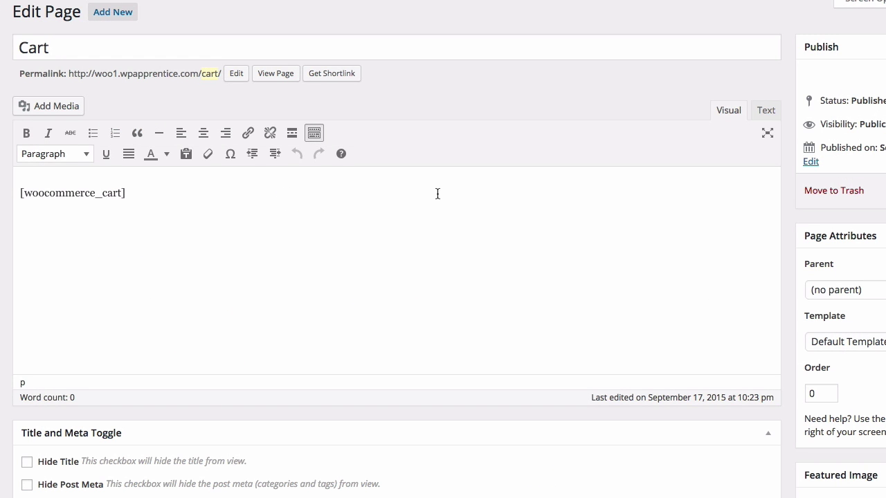
# Step: Select, then deselect, the [woocommerce_cart] shortcode in the Cart page editor
pyautogui.click(399, 203)
pyautogui.moveTo(129, 196); pyautogui.dragTo(4, 199)
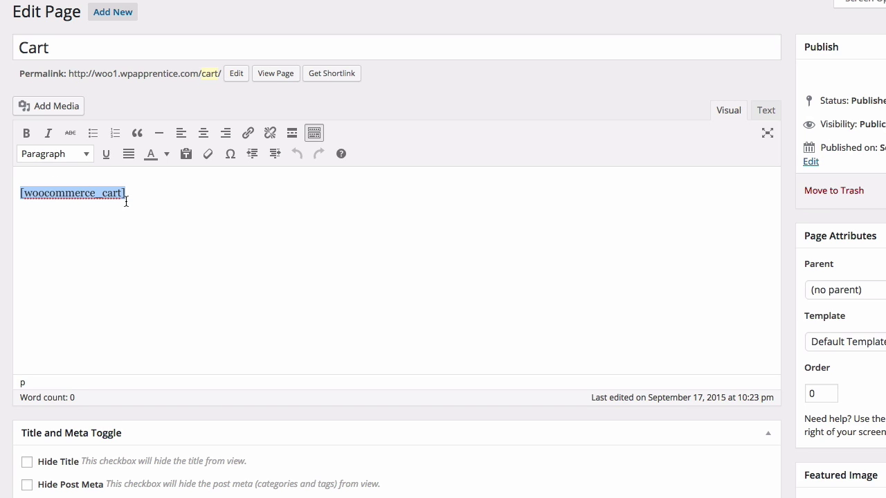
pyautogui.click(134, 197)
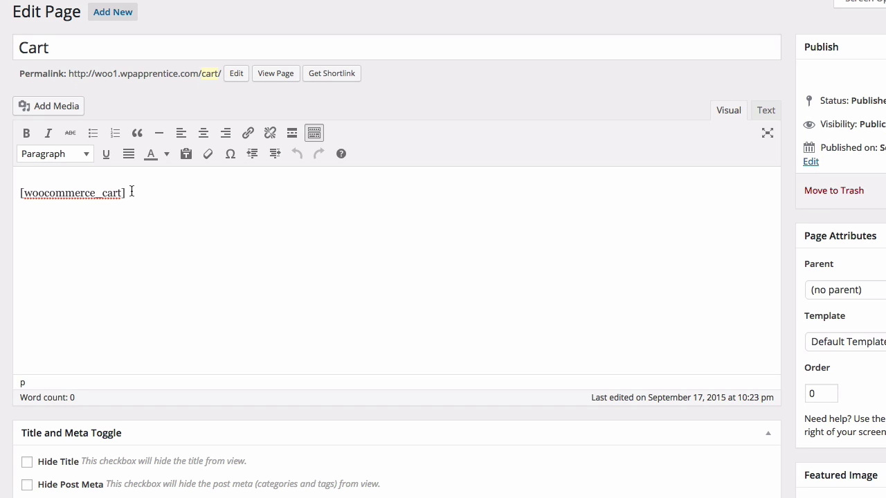
pyautogui.tripleClick(142, 191)
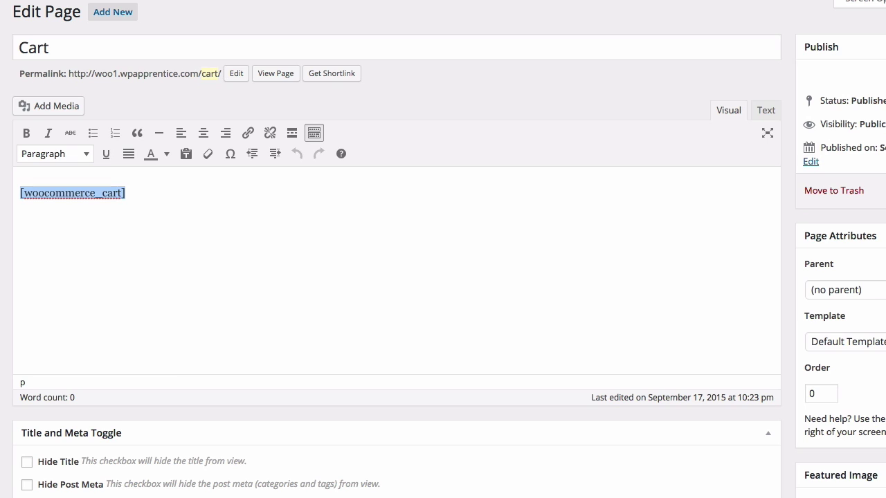
pyautogui.click(157, 196)
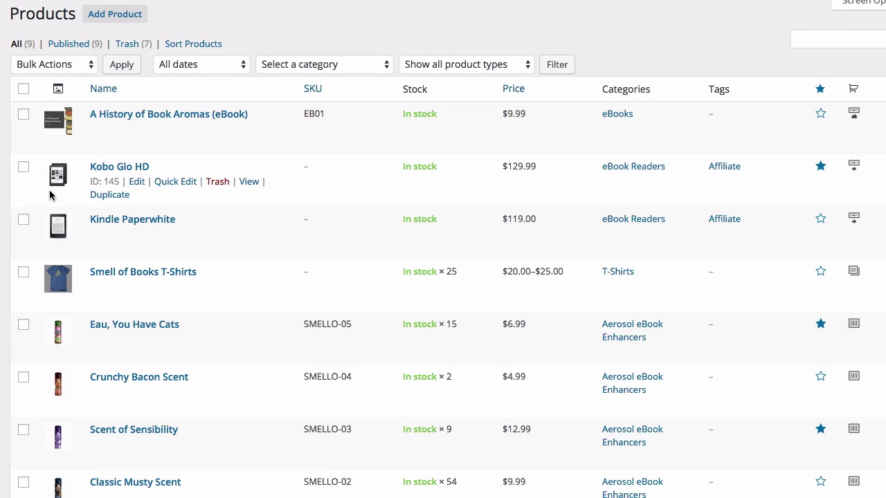
# Step: Scroll down the WordPress Products list of nine products
pyautogui.scroll(-1, 254, 166)
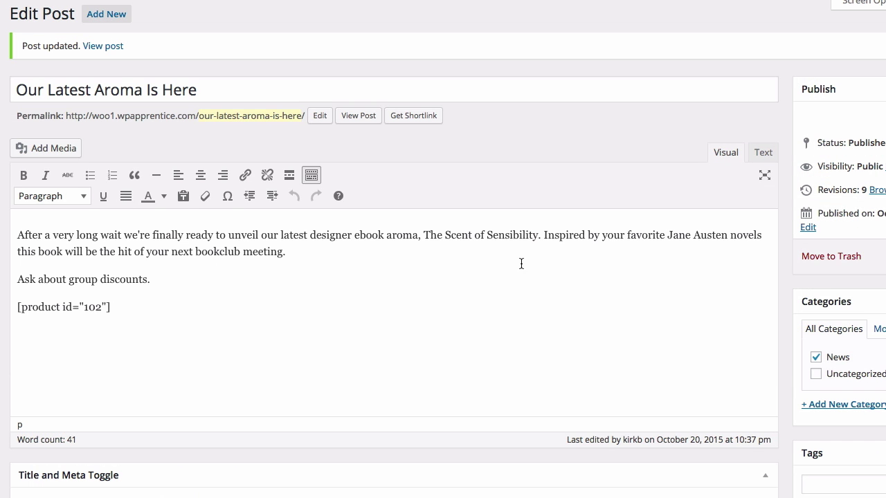
# Step: Place the caret after [product id="102"] and view the live post's Scent of Sensibility card
pyautogui.scroll(-2, 521, 260)
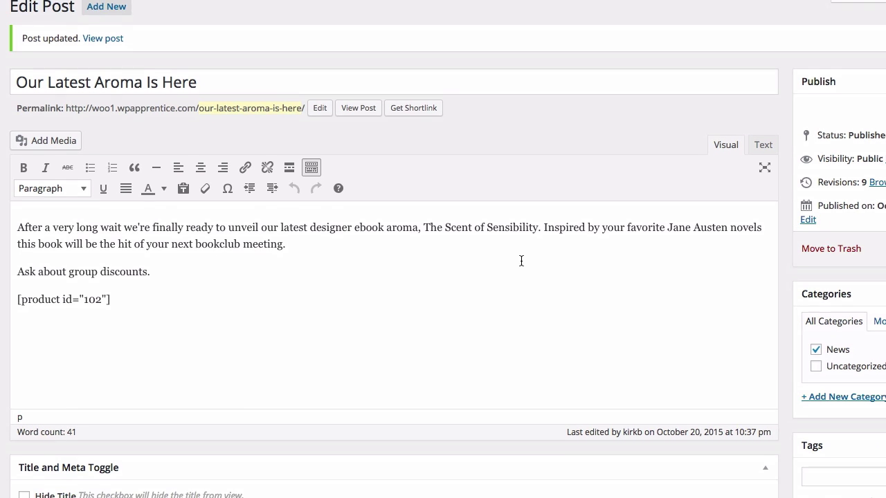
pyautogui.scroll(-1, 521, 261)
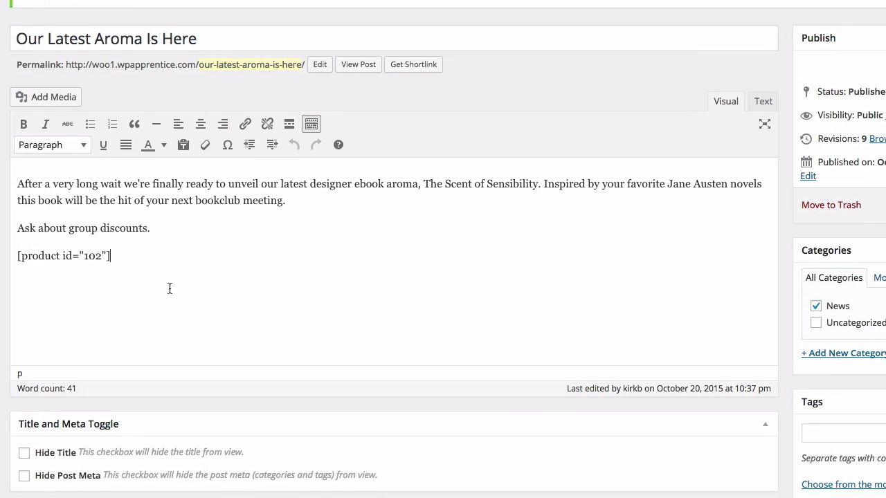
pyautogui.click(228, 284)
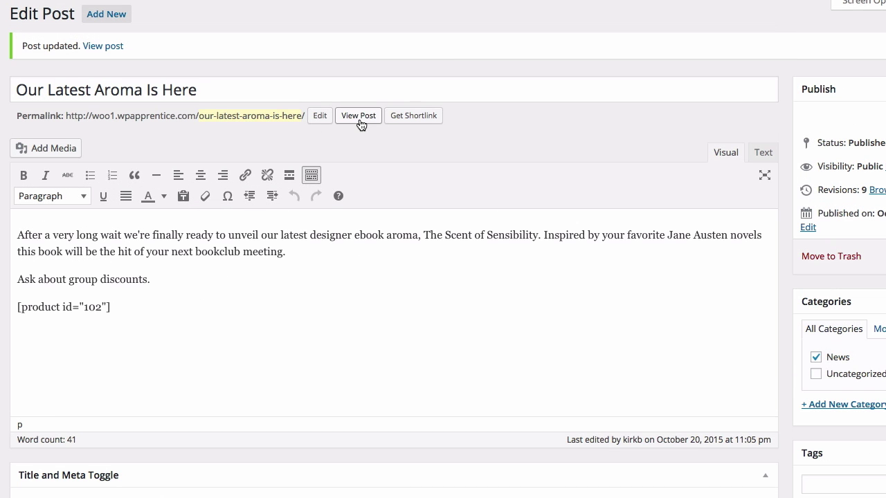
pyautogui.click(359, 116)
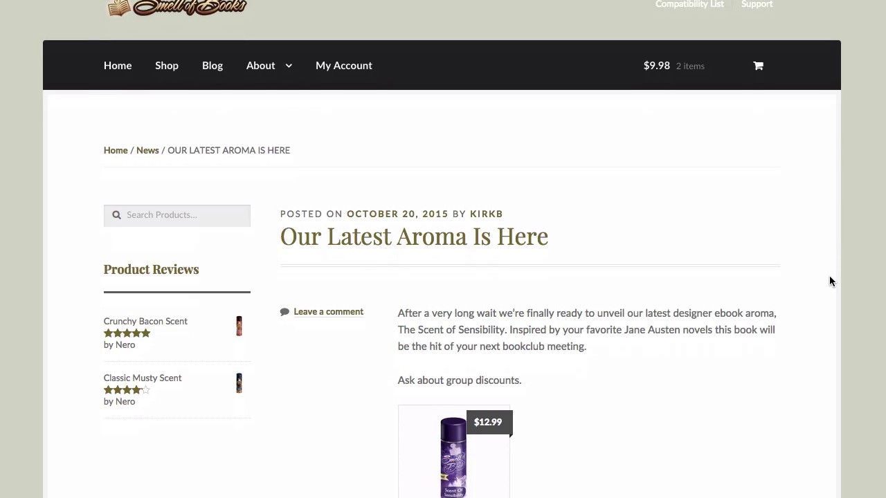
pyautogui.scroll(-3, 829, 275)
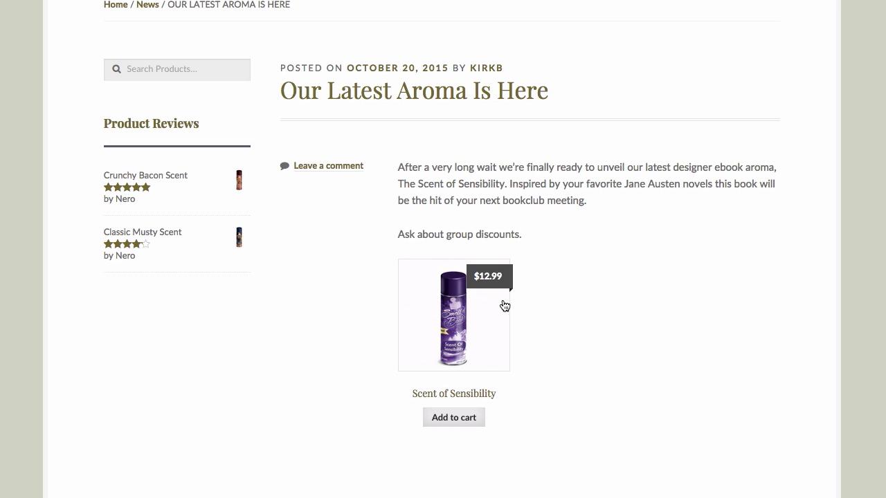
# Step: Add Scent of Sensibility to the cart and check it holds 3 items totalling $22.97
pyautogui.click(449, 326)
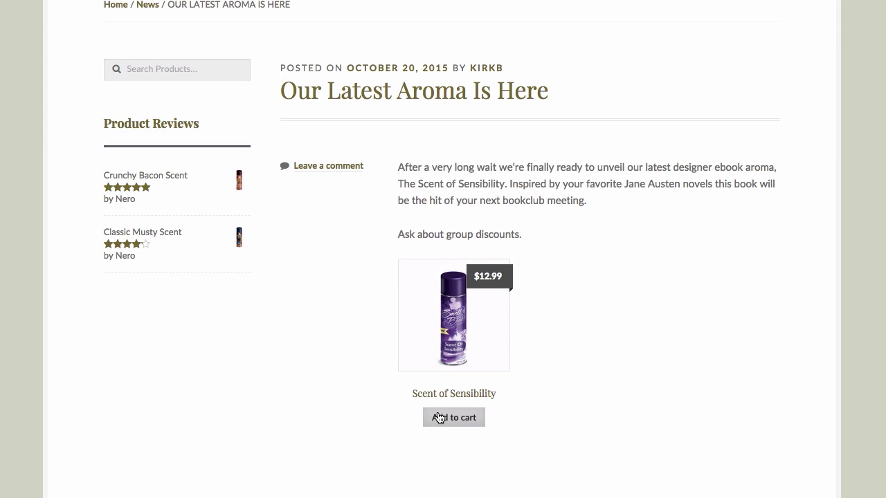
pyautogui.click(438, 417)
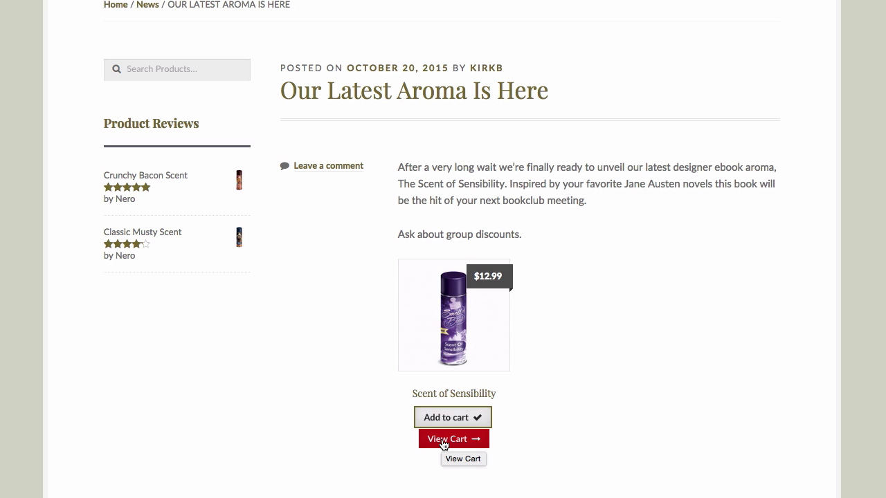
pyautogui.click(443, 441)
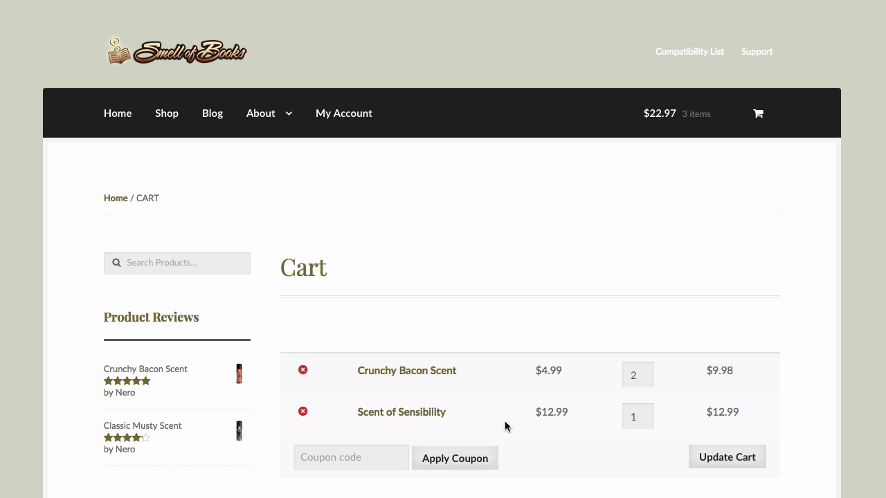
pyautogui.scroll(-1, 666, 320)
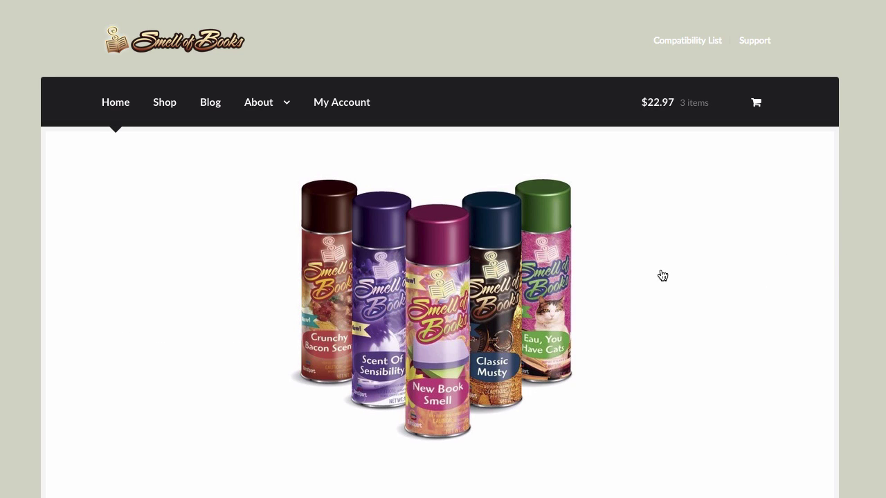
# Step: Scroll the storefront home page down to the spray-can banner image
pyautogui.scroll(-1, 827, 192)
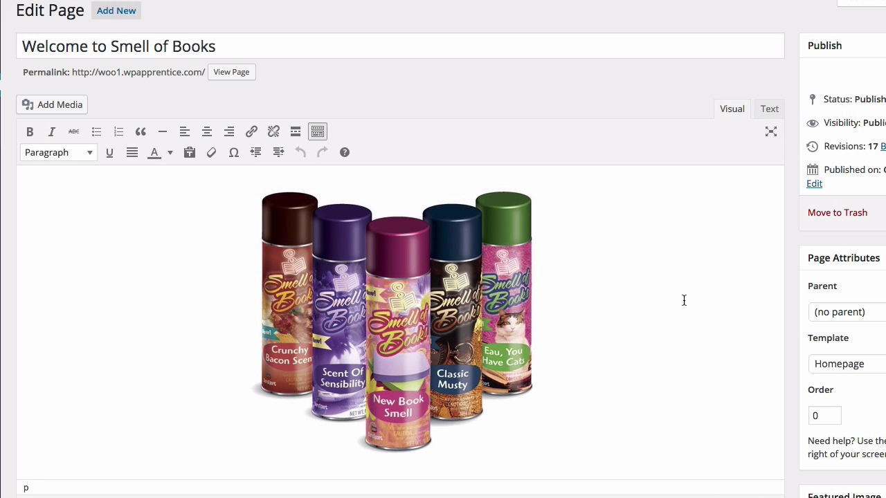
# Step: Replace the home page's can image with [recent_products per_page="4" columns="4"] and unhide the title
pyautogui.click(617, 316)
pyautogui.press('BackSpace')
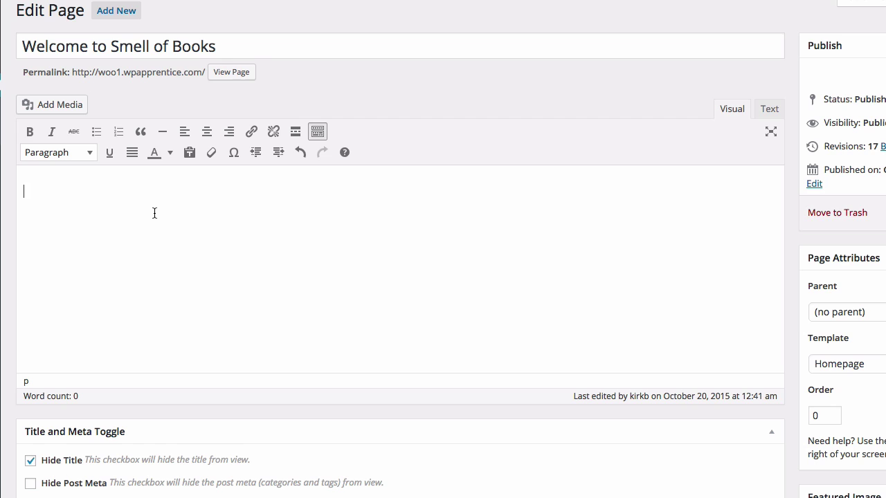
pyautogui.write('[recent_products per_page="4" columns="4"]')
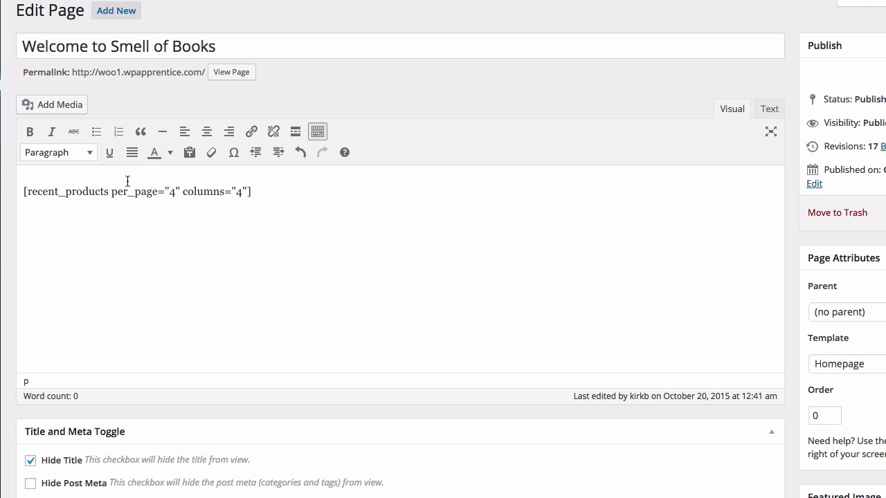
pyautogui.scroll(-1, 434, 270)
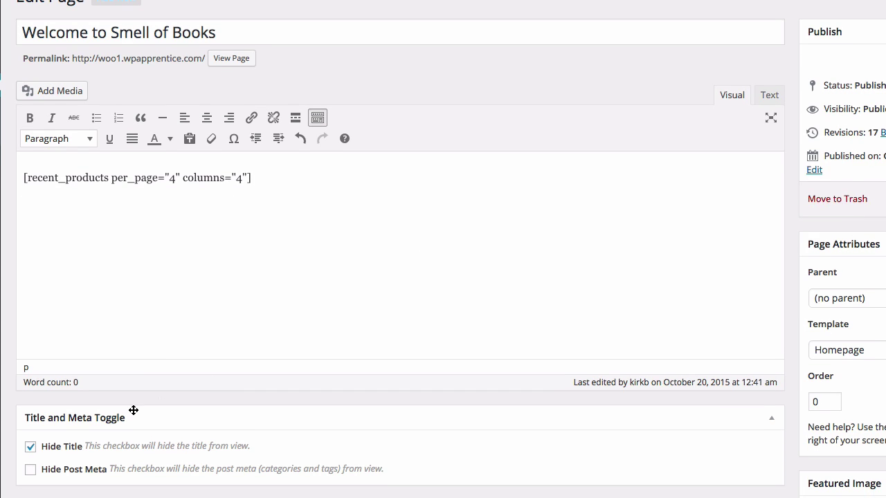
pyautogui.click(31, 447)
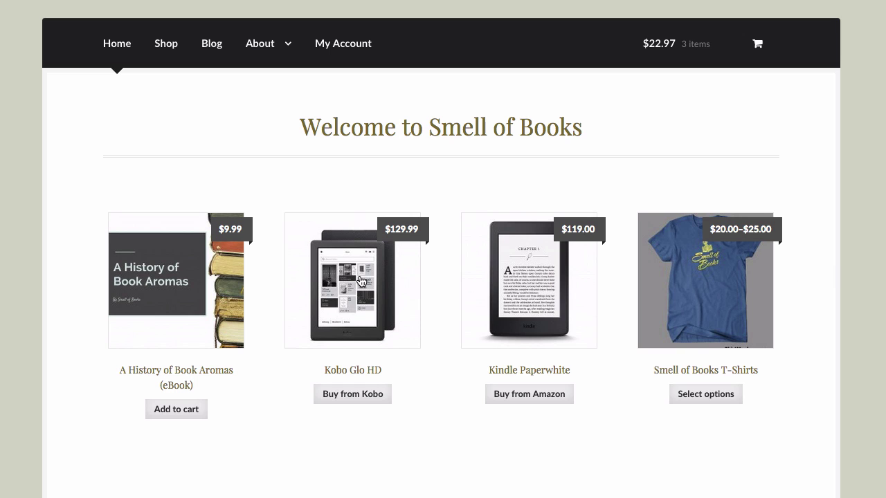
pyautogui.scroll(-2, 847, 255)
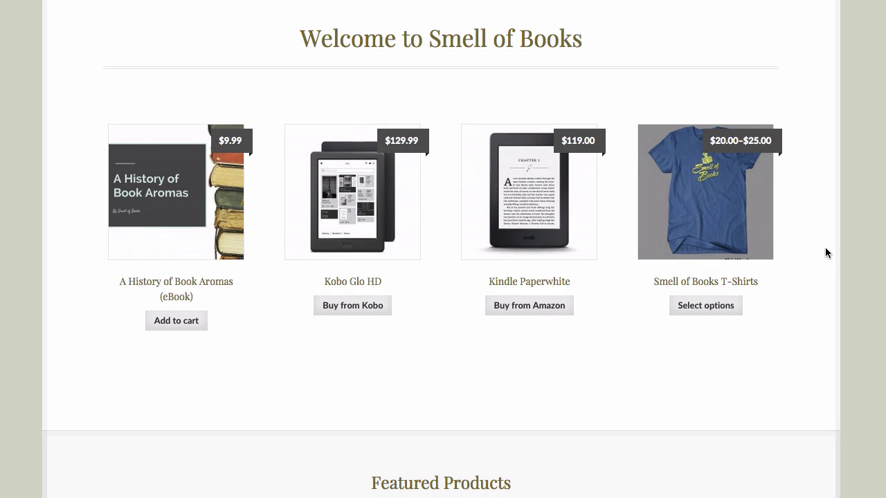
pyautogui.scroll(-5, 840, 241)
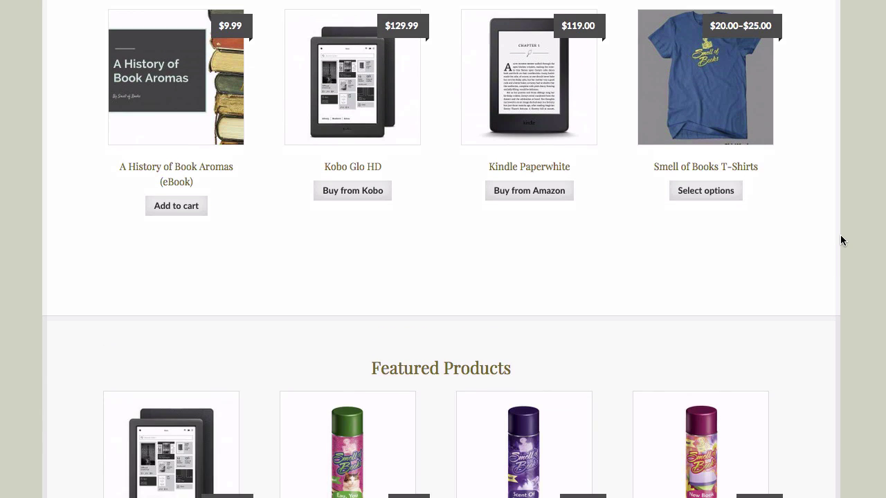
pyautogui.scroll(-8, 841, 239)
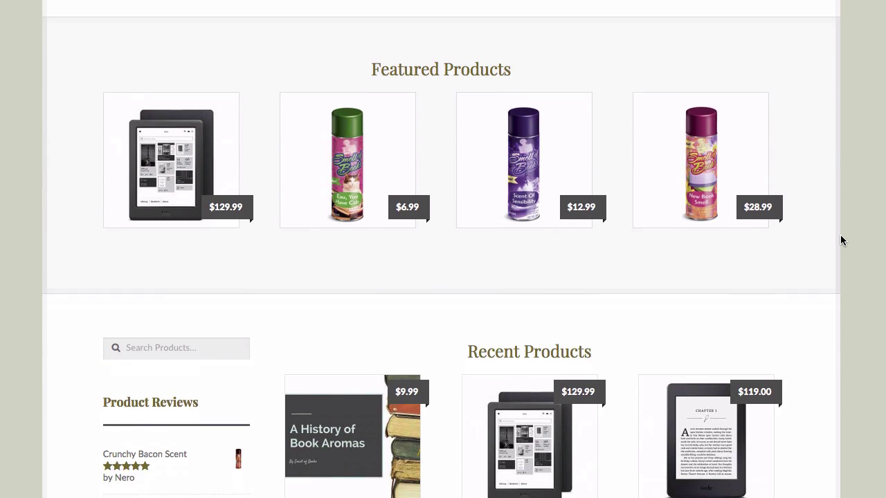
pyautogui.scroll(7, 843, 200)
pyautogui.scroll(-8, 849, 190)
pyautogui.scroll(6, 833, 206)
pyautogui.scroll(-6, 835, 206)
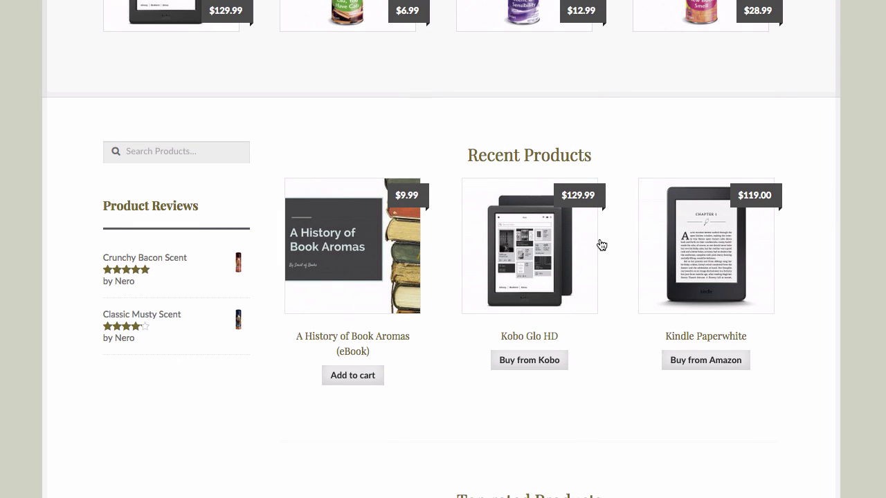
pyautogui.scroll(10, 860, 206)
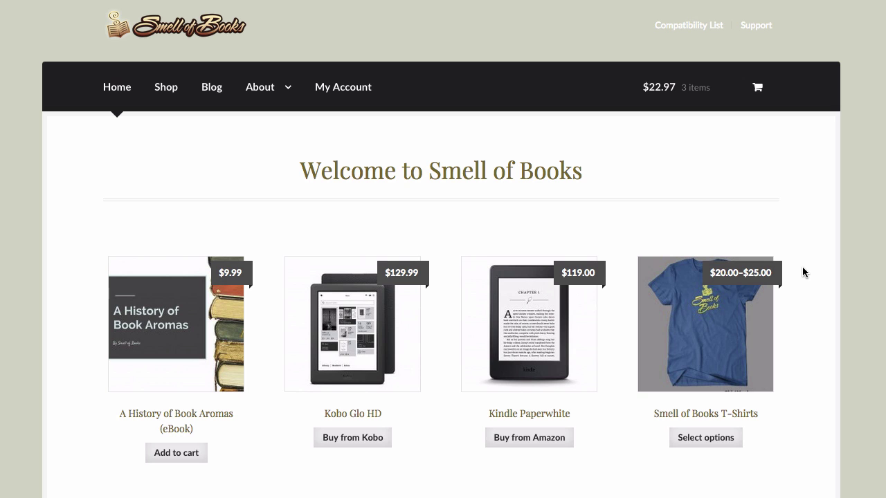
# Step: Scroll down and back up the Smell of Books home page
pyautogui.scroll(-5, 821, 277)
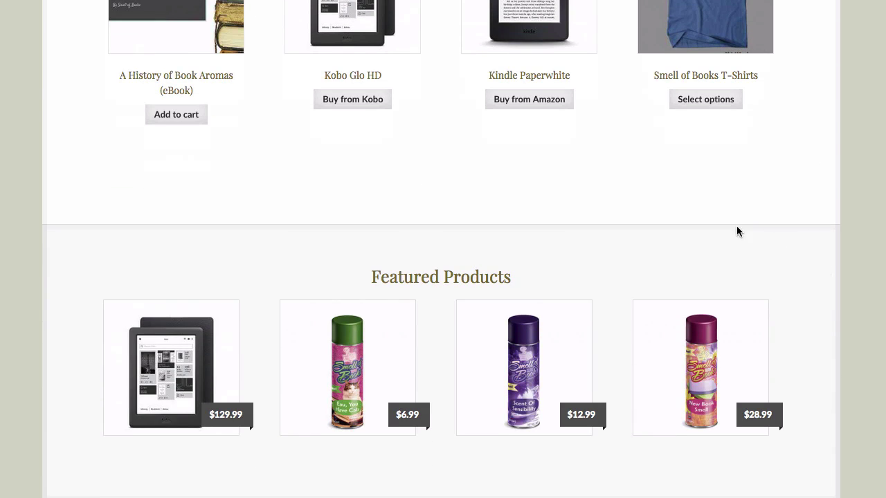
pyautogui.scroll(-3, 645, 348)
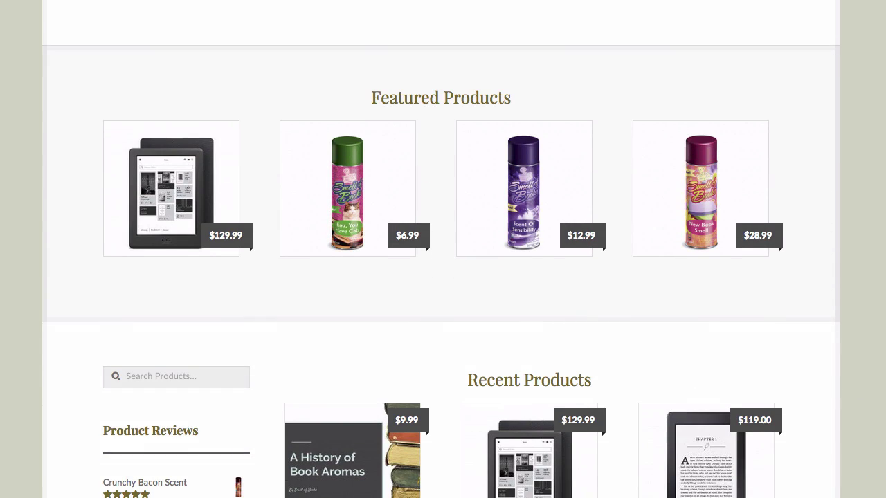
pyautogui.scroll(-3, 872, 367)
pyautogui.scroll(8, 872, 367)
pyautogui.scroll(3, 871, 371)
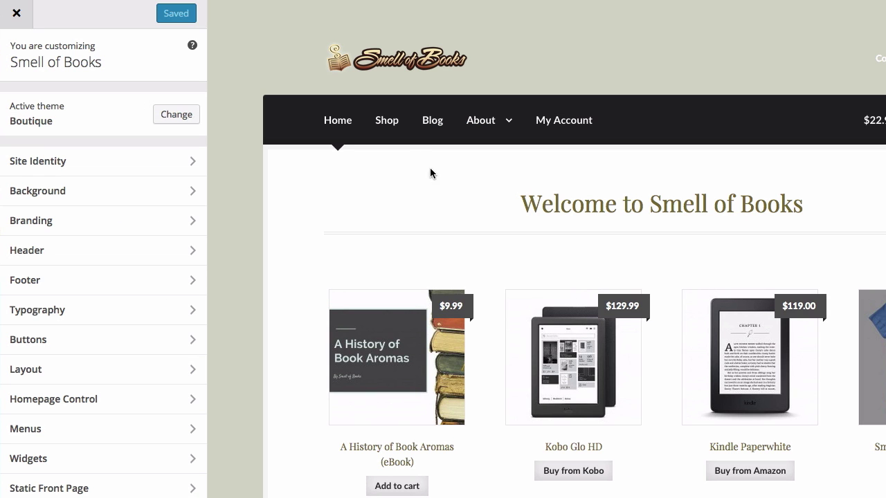
# Step: Show the Shop page in the Customizer preview
pyautogui.click(387, 121)
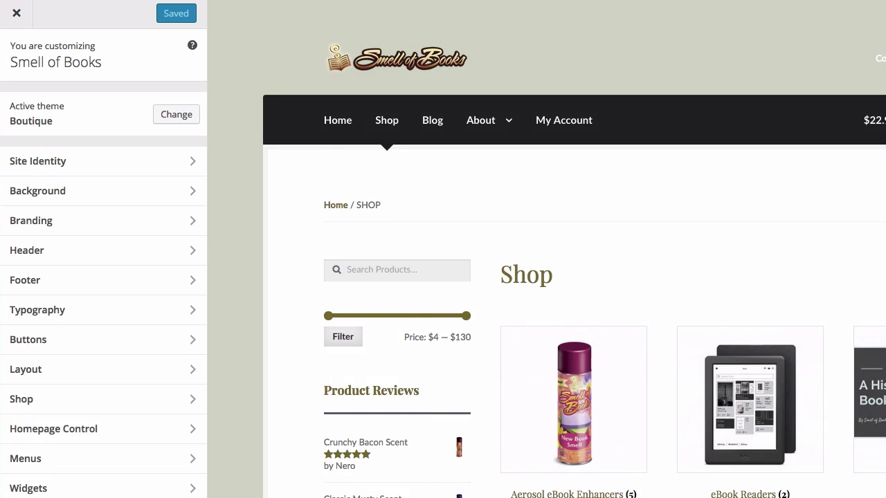
pyautogui.scroll(-3, 702, 263)
pyautogui.scroll(1, 539, 211)
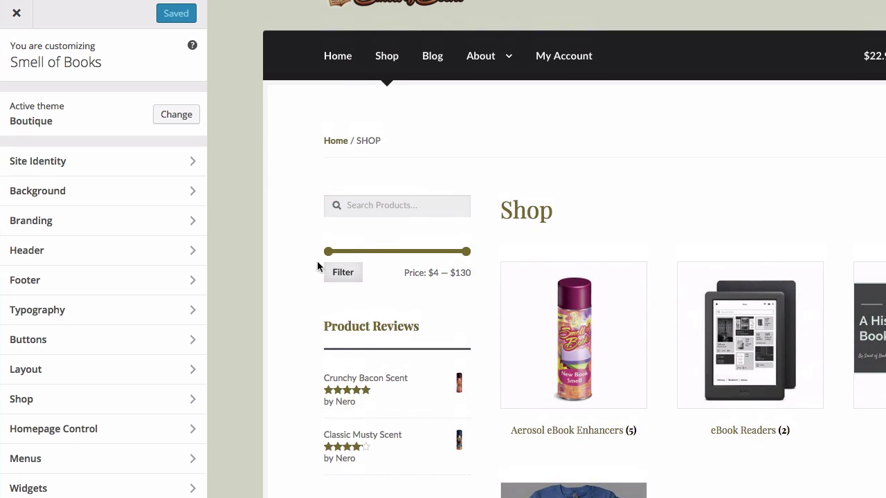
# Step: Add a 'Most Popular' Shortcode Widget with [top_rated_products per_page="2"] to the Sidebar
pyautogui.click(55, 493)
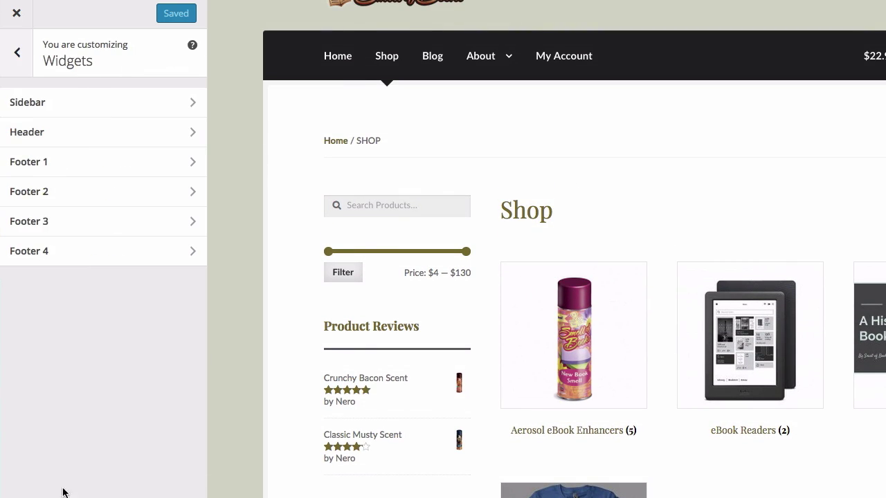
pyautogui.click(63, 107)
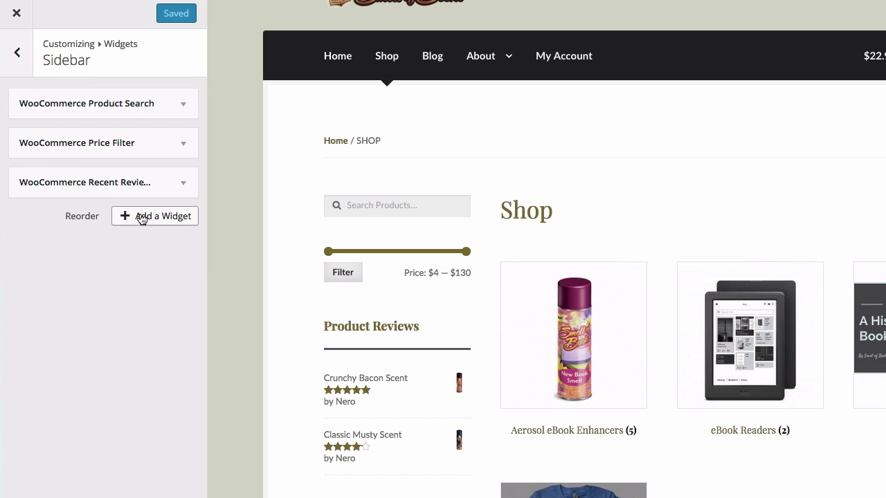
pyautogui.click(142, 219)
pyautogui.write('shortc')
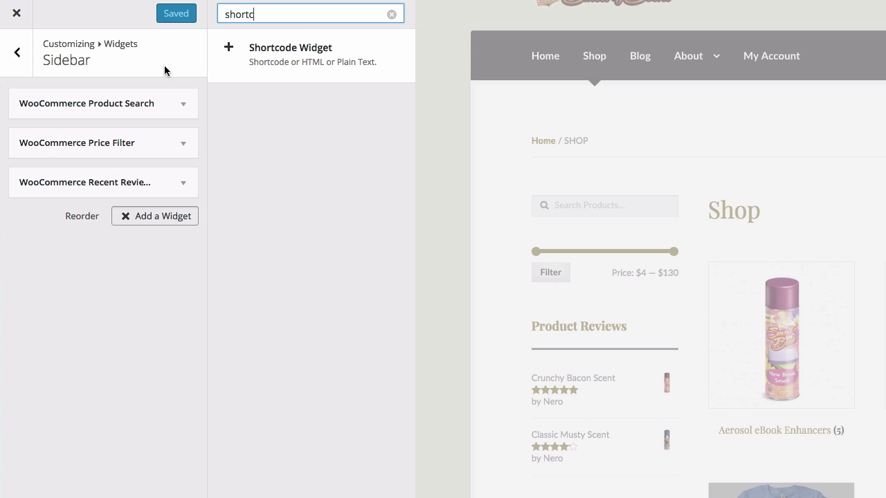
pyautogui.click(310, 57)
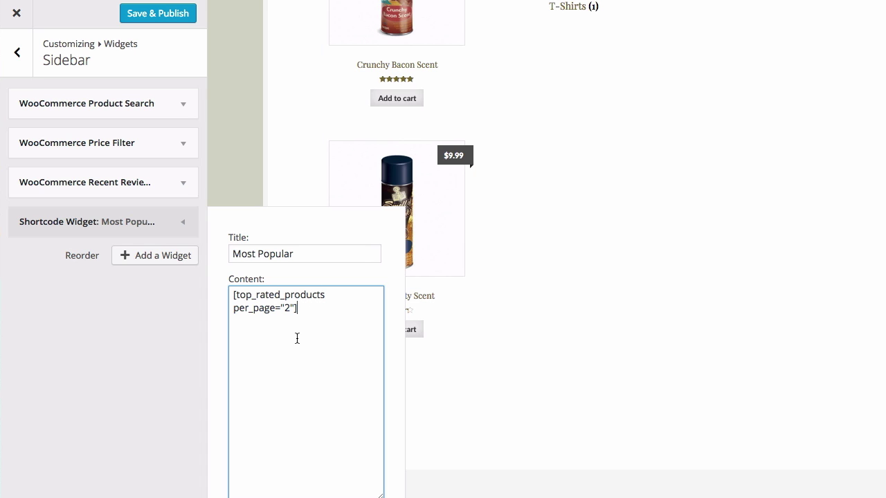
pyautogui.click(68, 349)
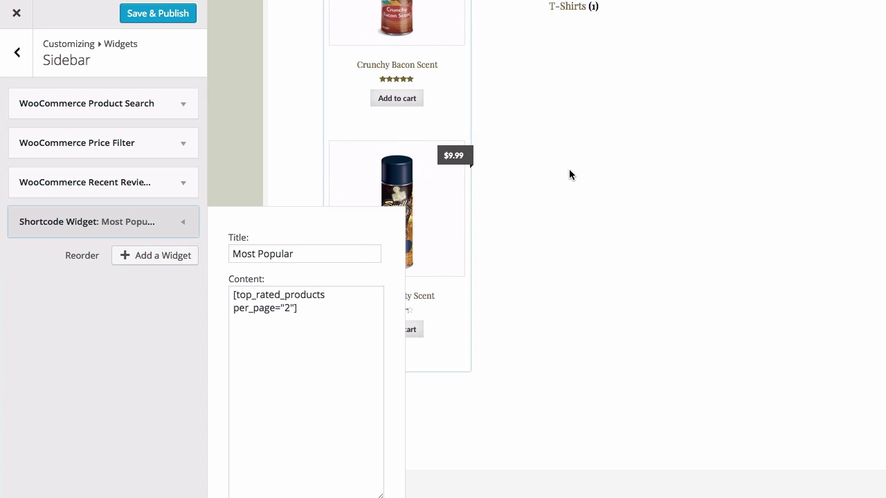
pyautogui.click(129, 218)
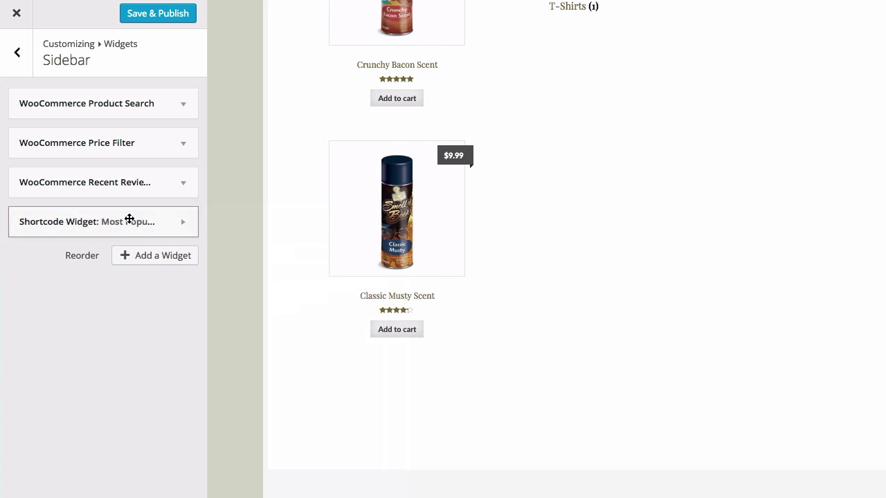
# Step: Open the Aerosol eBook Enhancers category page in the preview
pyautogui.scroll(-2, 574, 352)
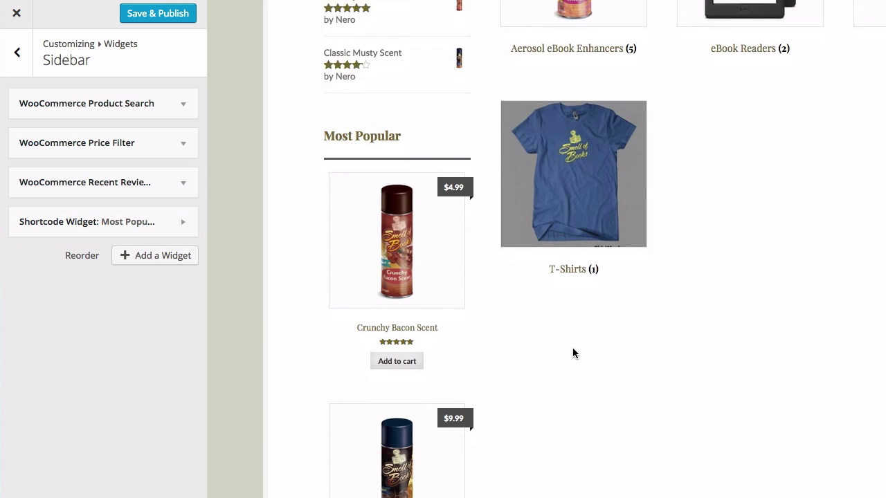
pyautogui.scroll(-1, 619, 322)
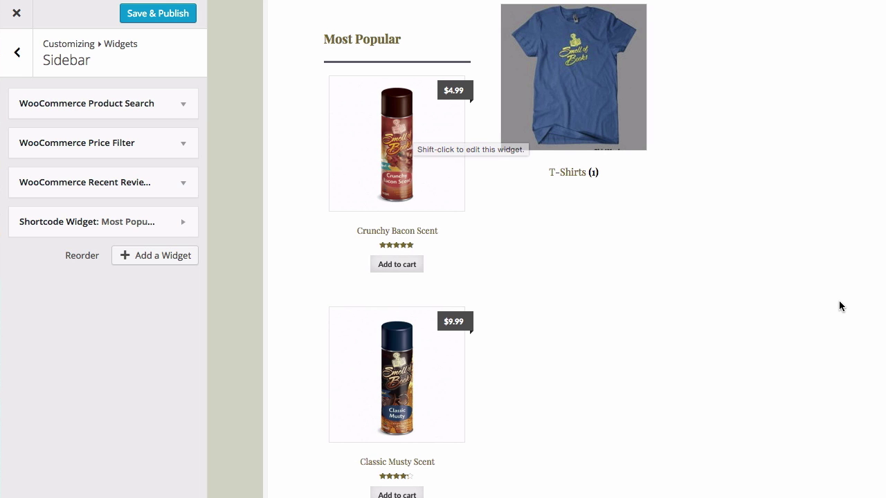
pyautogui.scroll(3, 839, 300)
pyautogui.click(586, 474)
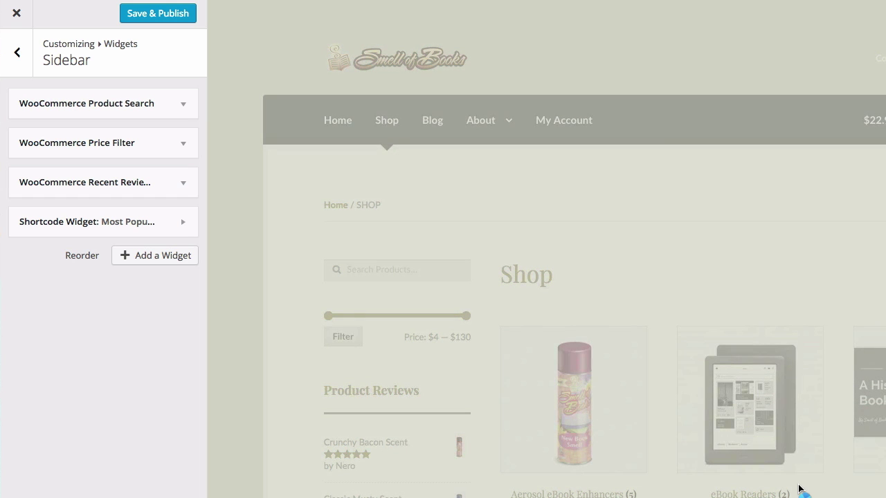
# Step: Move the Most Popular widget above WooCommerce Product Search at the top of the Sidebar
pyautogui.scroll(-10, 802, 488)
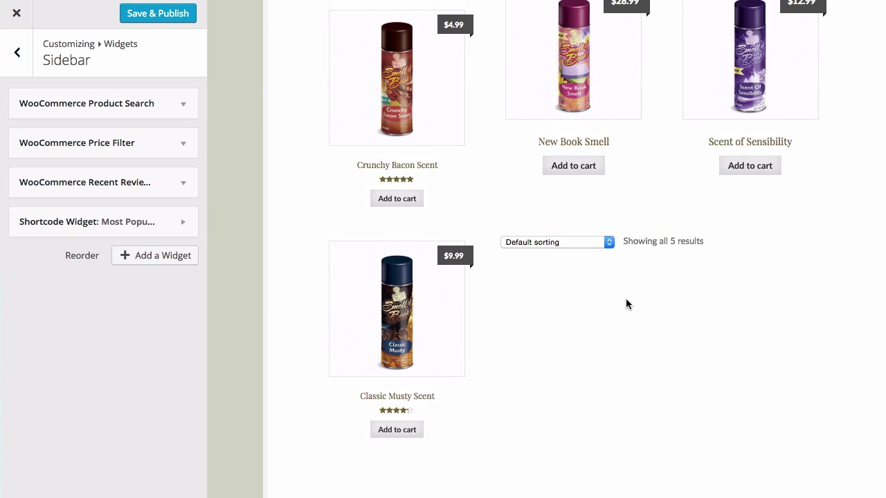
pyautogui.scroll(1, 625, 302)
pyautogui.moveTo(97, 231)
pyautogui.moveTo(75, 225); pyautogui.dragTo(73, 103)
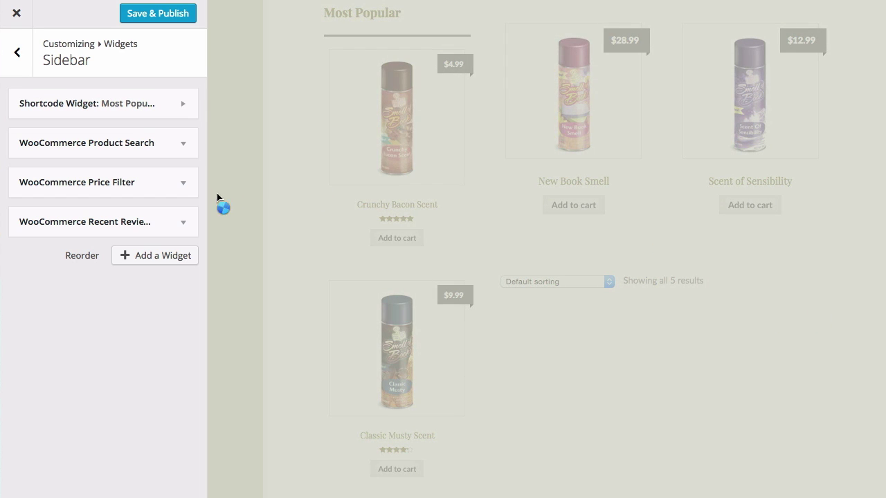
pyautogui.scroll(10, 722, 239)
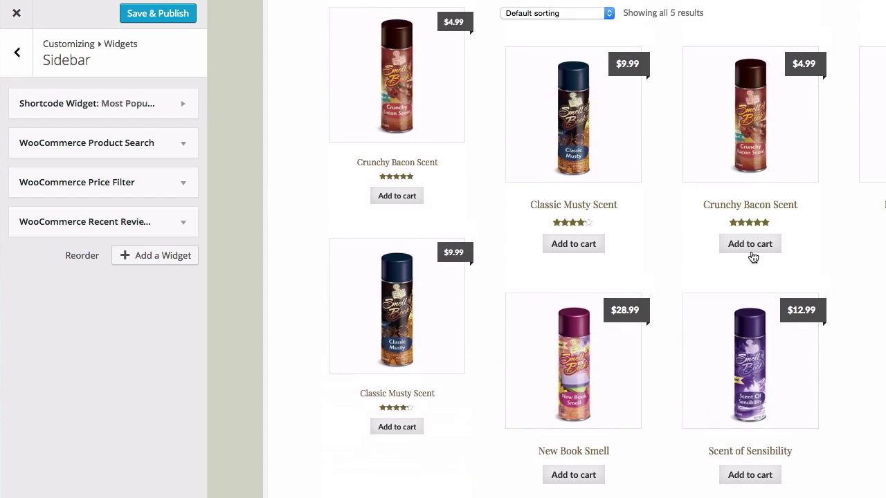